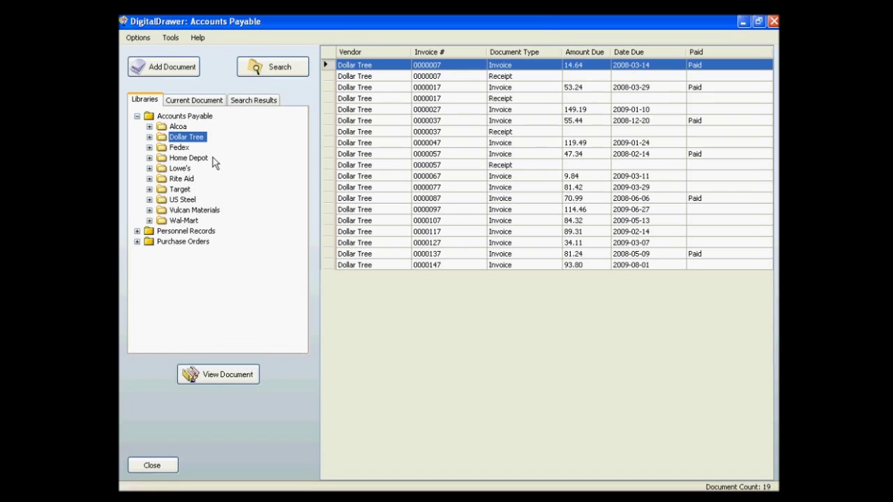
Step: View the document lists of the Accounts Payable, Personnel Records and Purchase Orders libraries, and return to Accounts Payable
{"action": "left_click", "coordinate": [196, 119]}
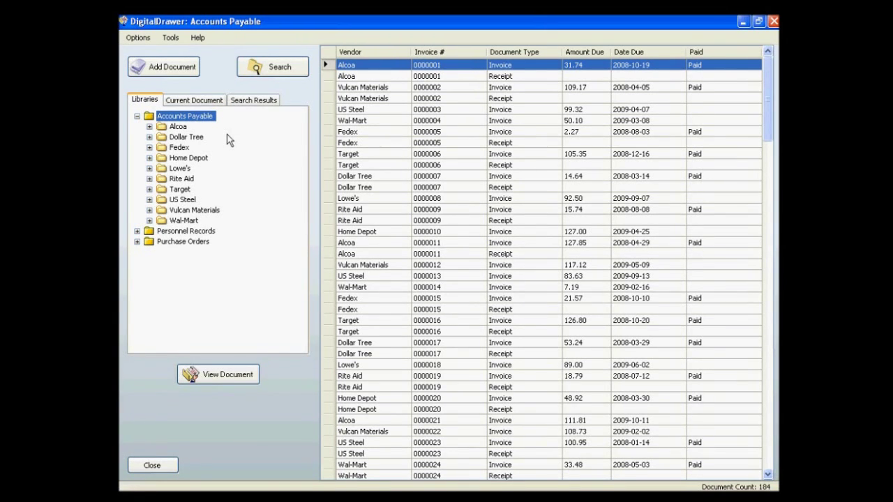
{"action": "left_click", "coordinate": [207, 235]}
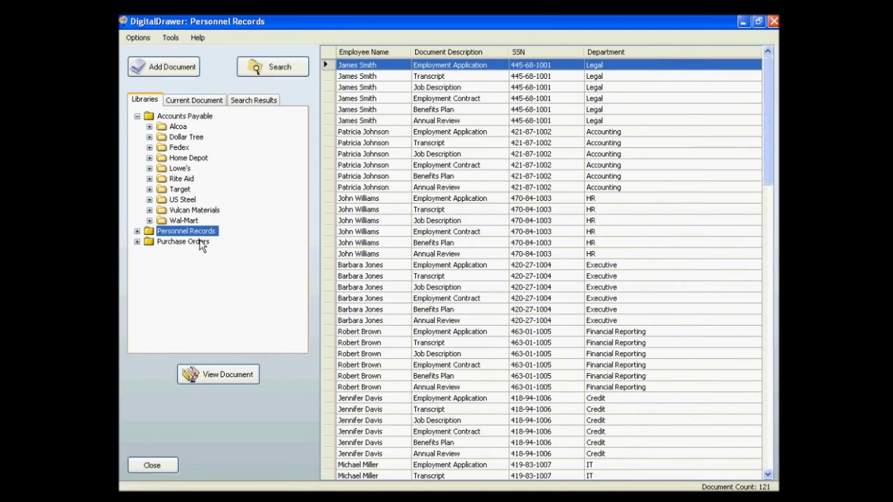
{"action": "left_click", "coordinate": [202, 244]}
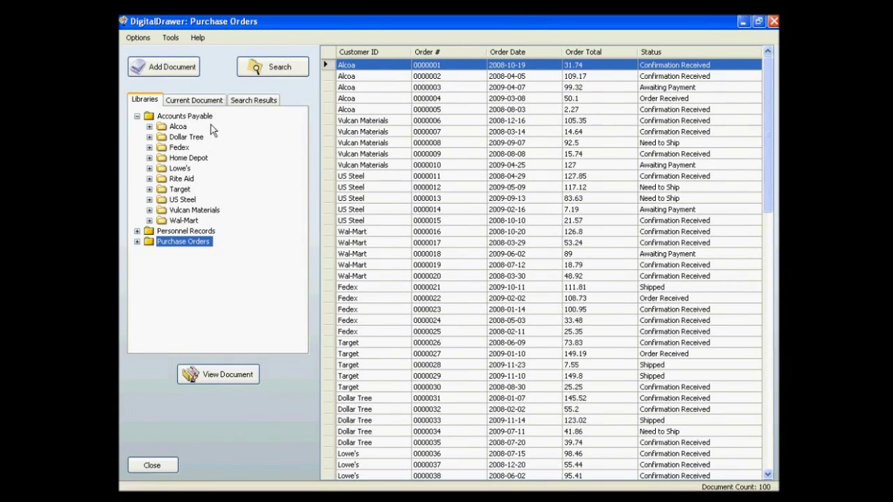
{"action": "left_click", "coordinate": [185, 116]}
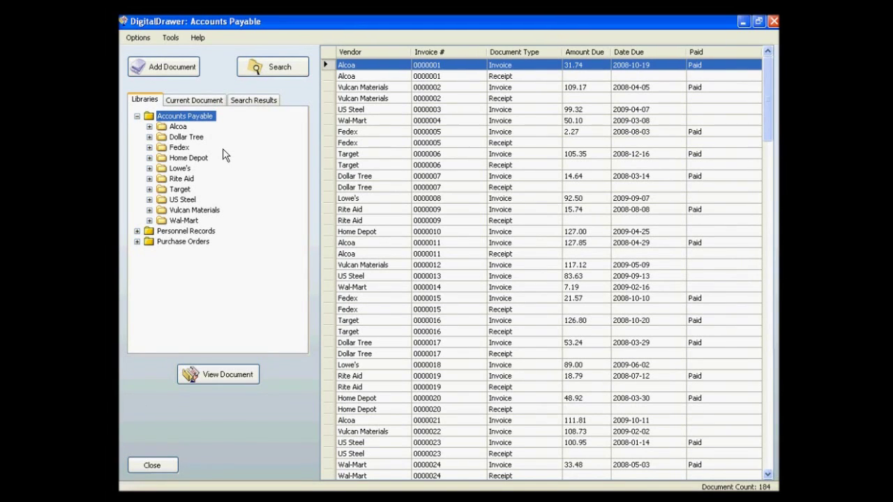
Step: View the Fedex invoice due 2008-08-03 in the document viewer and close it
{"action": "left_click", "coordinate": [381, 122]}
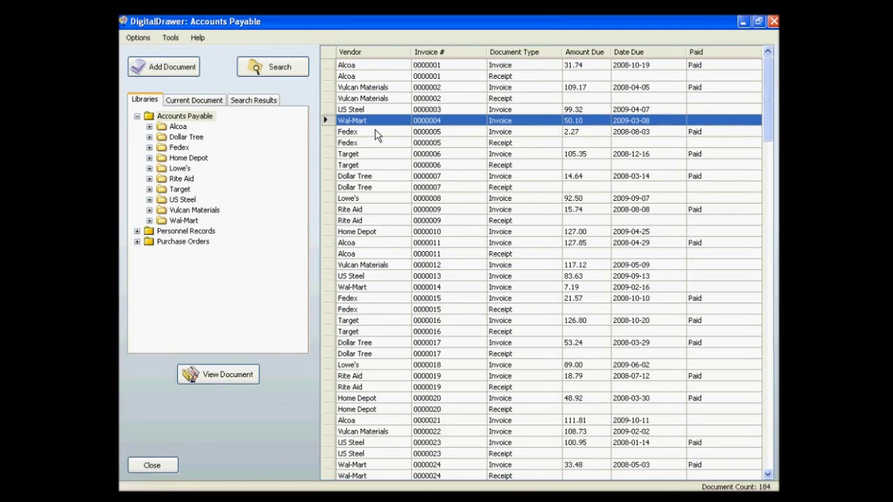
{"action": "left_click", "coordinate": [374, 133]}
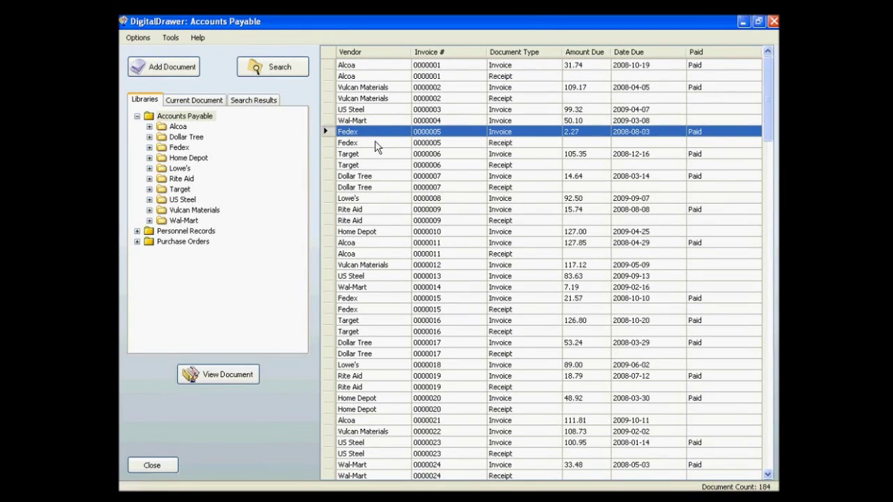
{"action": "left_click", "coordinate": [374, 145]}
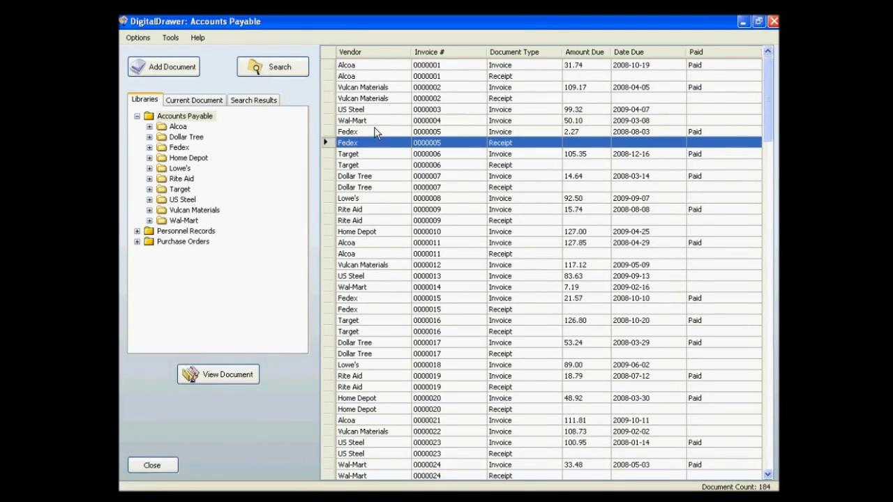
{"action": "double_click", "coordinate": [374, 133]}
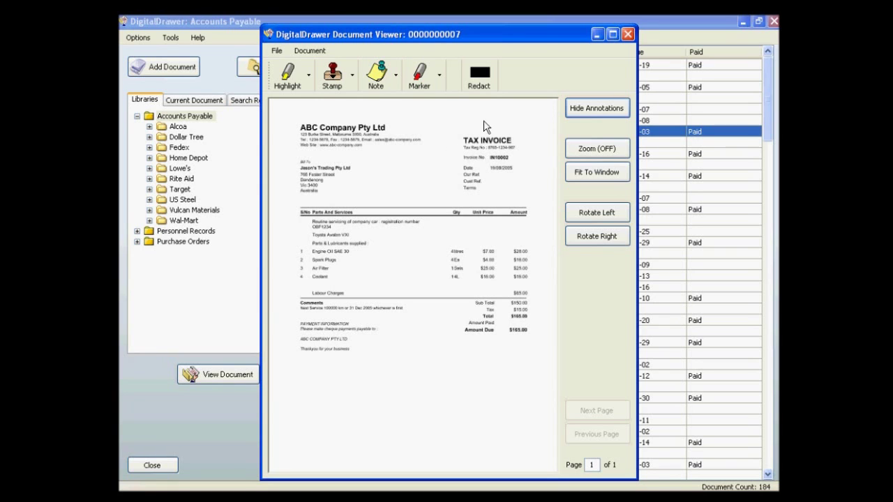
{"action": "left_click", "coordinate": [627, 33]}
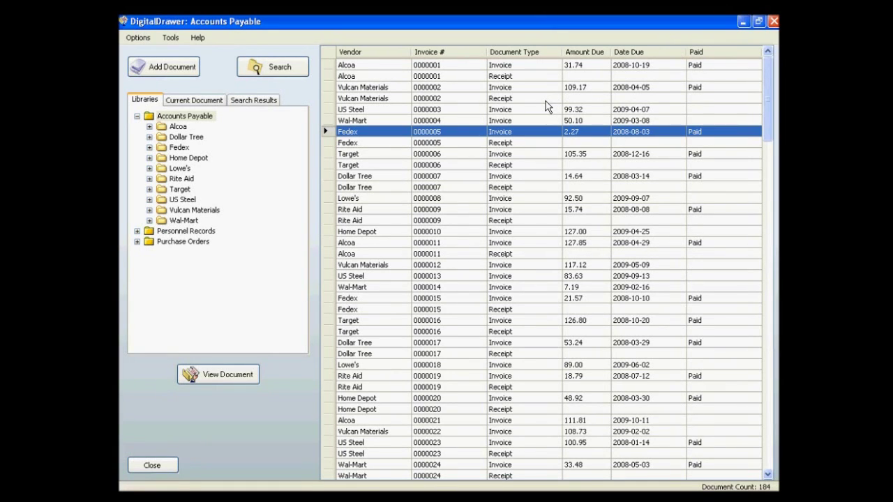
Step: Sort the Accounts Payable documents by Date Due in descending order and look through the list
{"action": "left_click", "coordinate": [652, 51]}
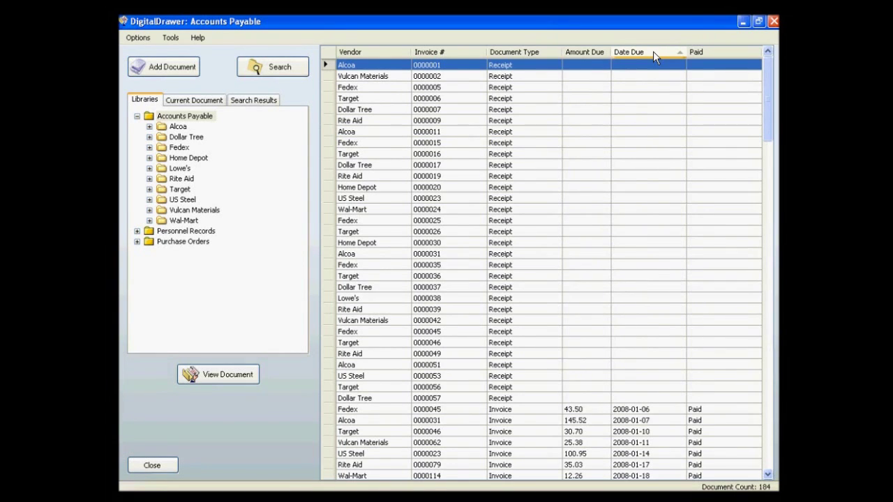
{"action": "left_click", "coordinate": [652, 51]}
{"action": "left_click_drag", "start_coordinate": [769, 111], "coordinate": [767, 253]}
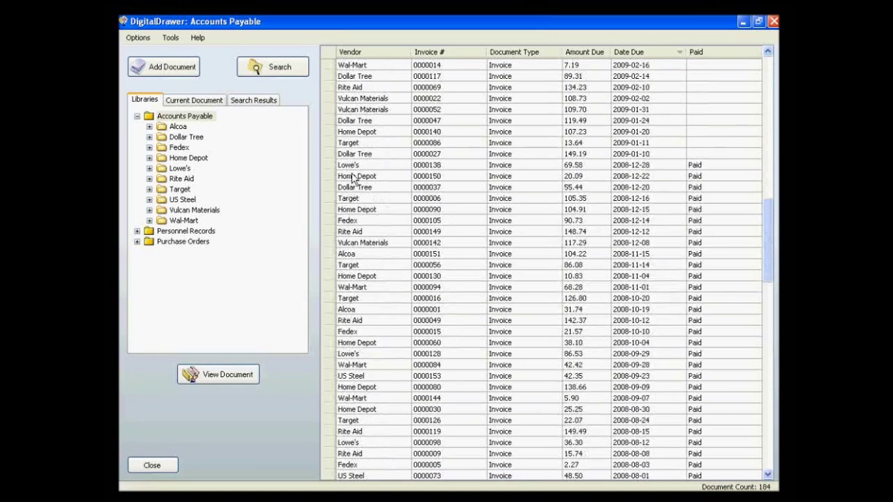
Step: Expand the Dollar Tree folder in the Accounts Payable library and list the documents in its Invoice subfolder
{"action": "left_click", "coordinate": [137, 116]}
{"action": "left_click", "coordinate": [136, 117]}
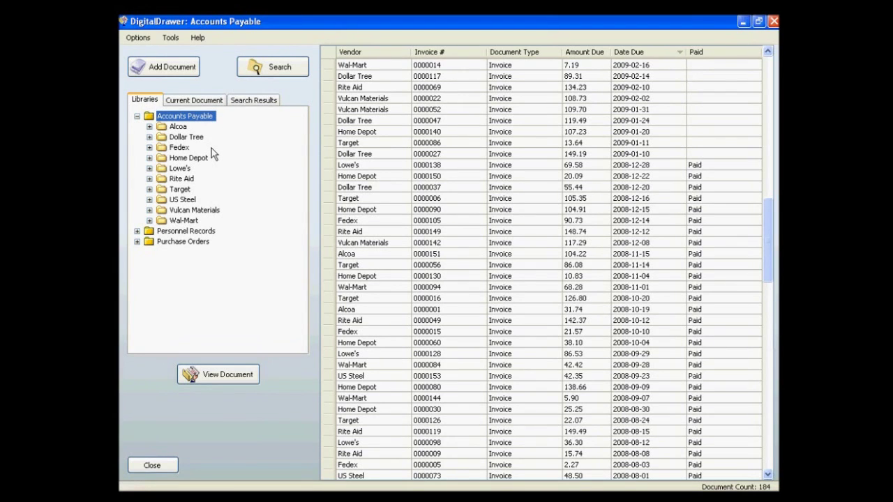
{"action": "left_click", "coordinate": [172, 138]}
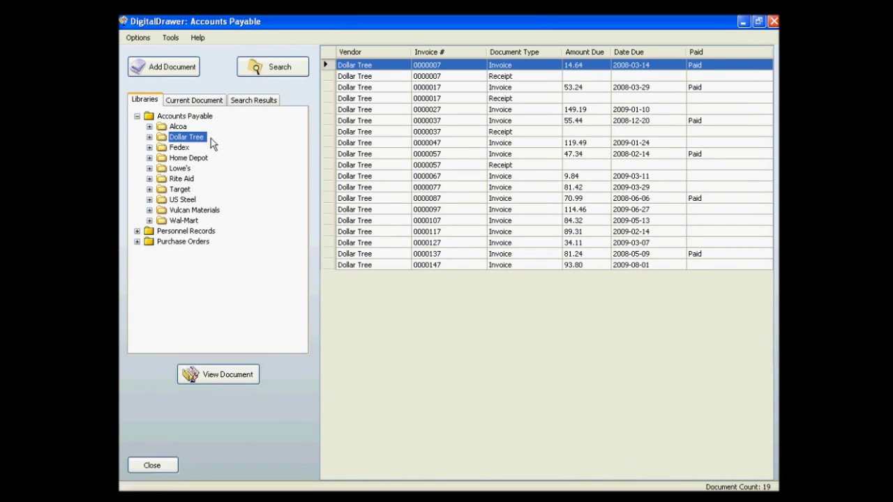
{"action": "left_click", "coordinate": [149, 137]}
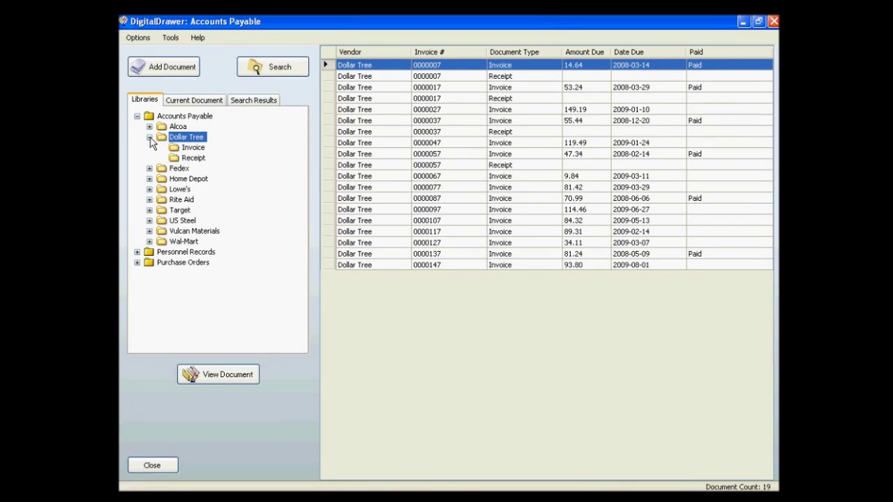
{"action": "left_click", "coordinate": [190, 149]}
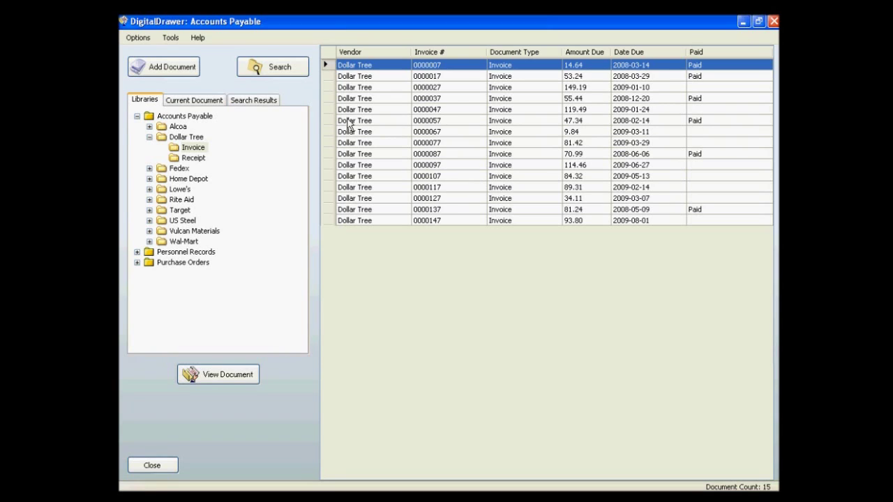
Step: Open a document search for the Accounts Payable library
{"action": "left_click", "coordinate": [299, 75]}
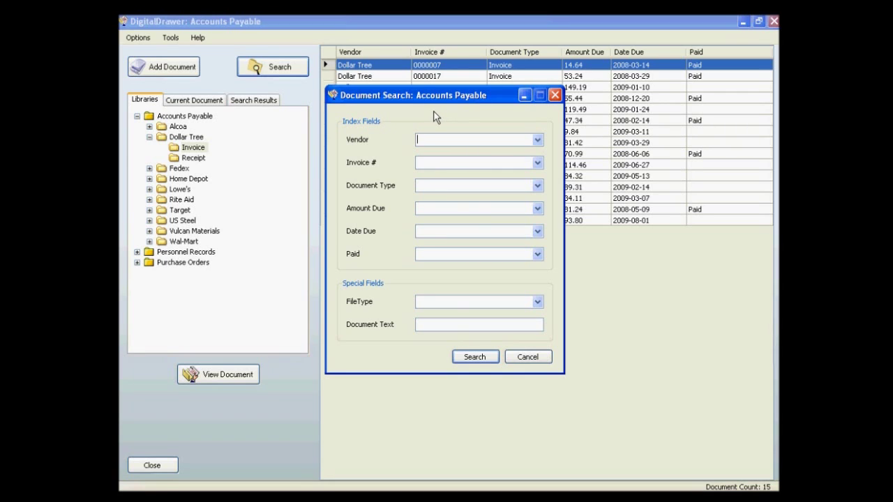
{"action": "type", "text": "D"}
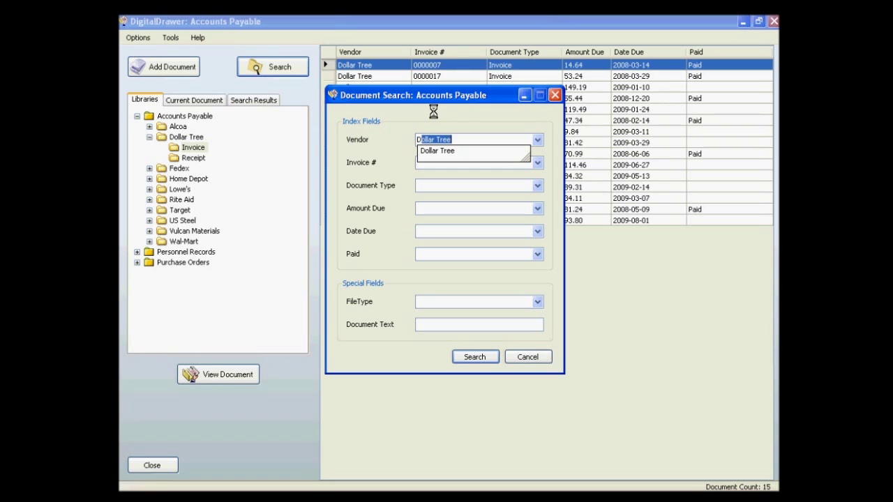
{"action": "type", "text": "o"}
{"action": "key", "text": "BackSpace"}
{"action": "key", "text": "BackSpace"}
{"action": "key", "text": "BackSpace"}
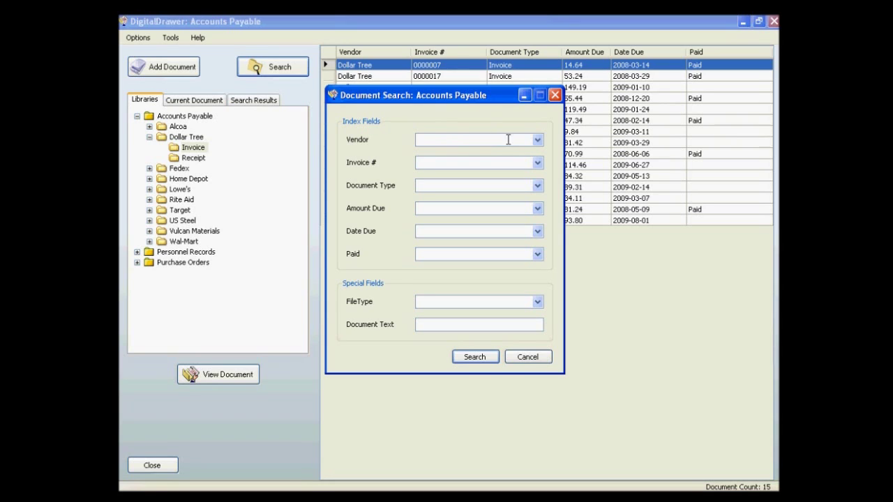
Step: Search with Vendor Dollar Tree, Document Type Invoice and Paid [blank], and sort the results by Date Due in ascending order
{"action": "left_click", "coordinate": [538, 142]}
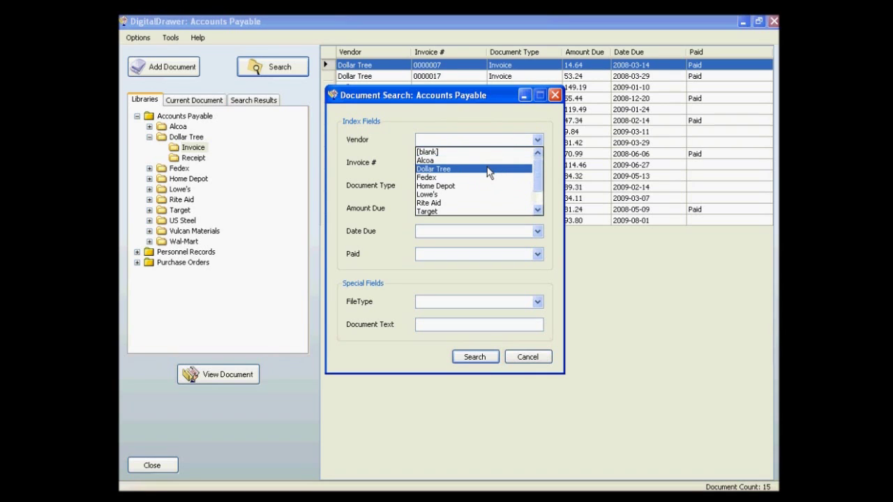
{"action": "left_click", "coordinate": [488, 169]}
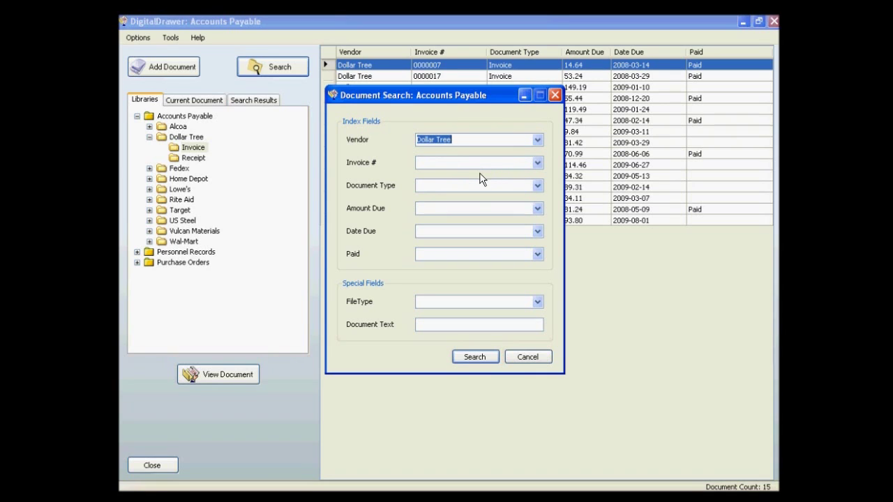
{"action": "left_click", "coordinate": [537, 185]}
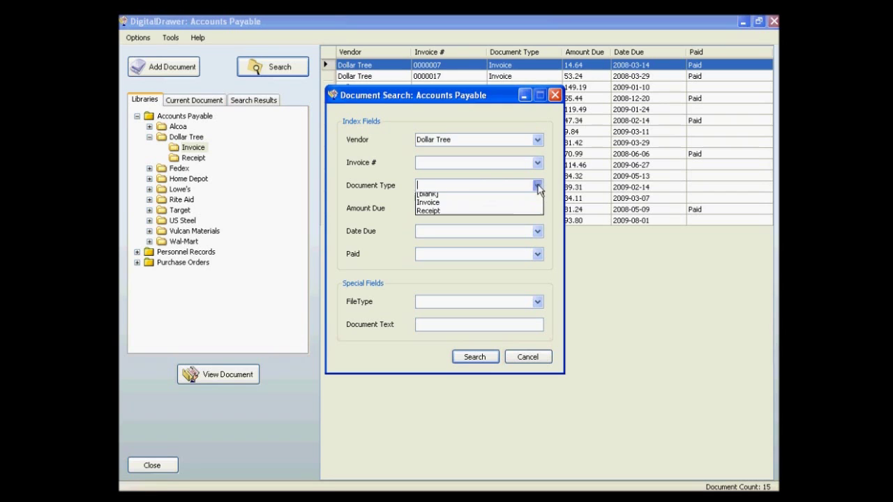
{"action": "left_click", "coordinate": [503, 203]}
{"action": "left_click", "coordinate": [535, 254]}
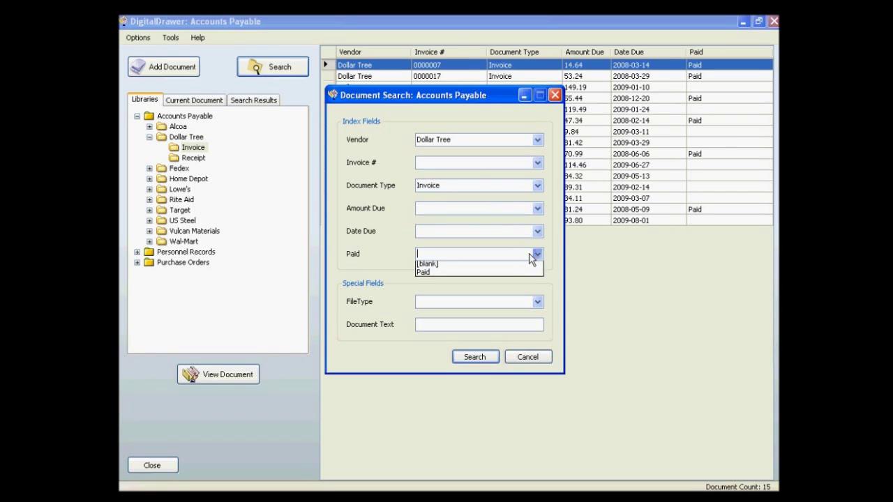
{"action": "left_click", "coordinate": [488, 264]}
{"action": "left_click", "coordinate": [474, 356]}
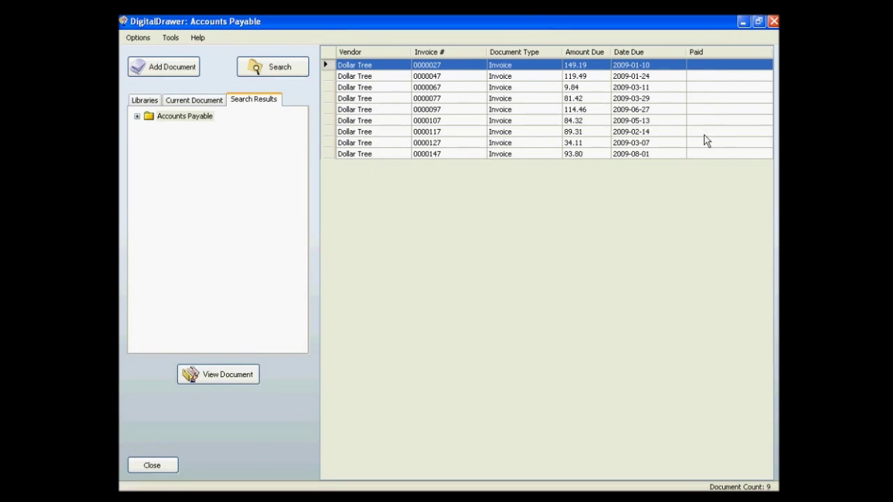
{"action": "left_click", "coordinate": [646, 55]}
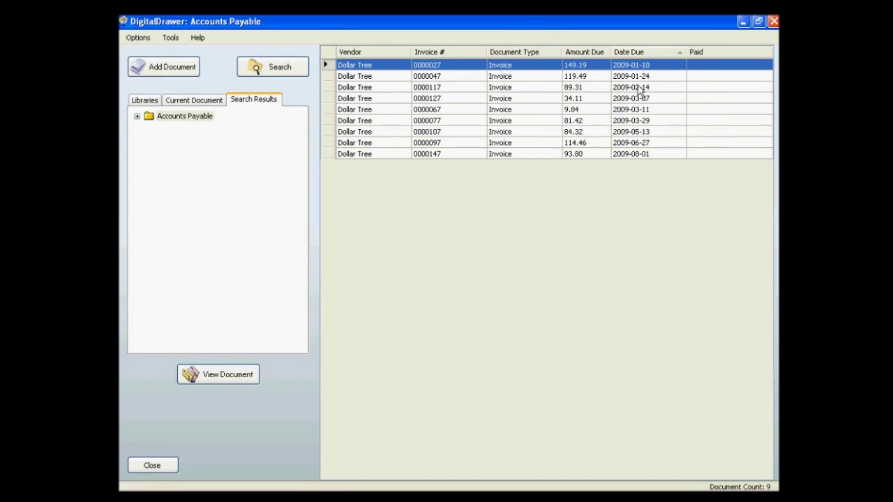
Step: Examine the Document Text option in a new Accounts Payable document search and cancel the search
{"action": "left_click", "coordinate": [304, 73]}
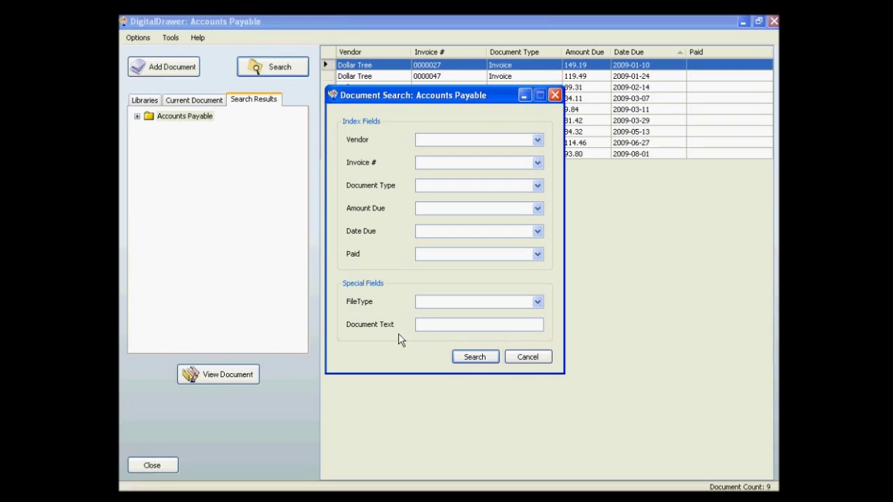
{"action": "left_click", "coordinate": [525, 358]}
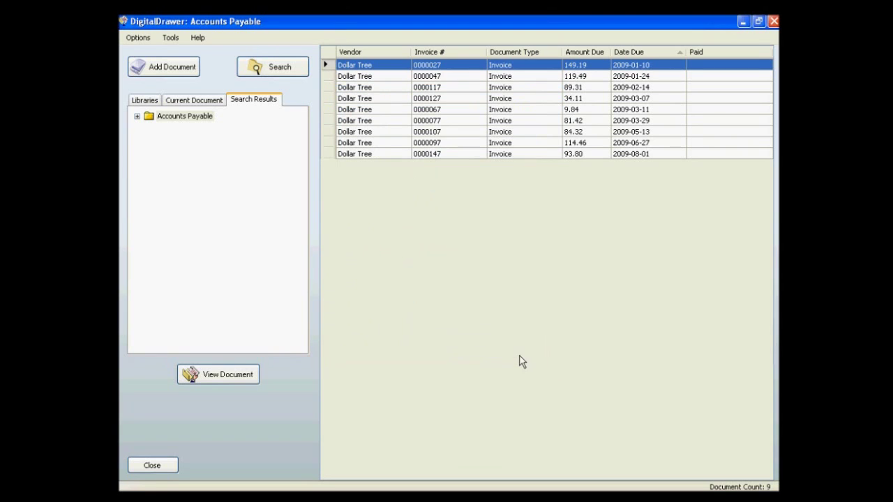
Step: Open the Dollar Tree invoice due 2009-02-14 in the document viewer and maximize the viewer
{"action": "left_click", "coordinate": [386, 88]}
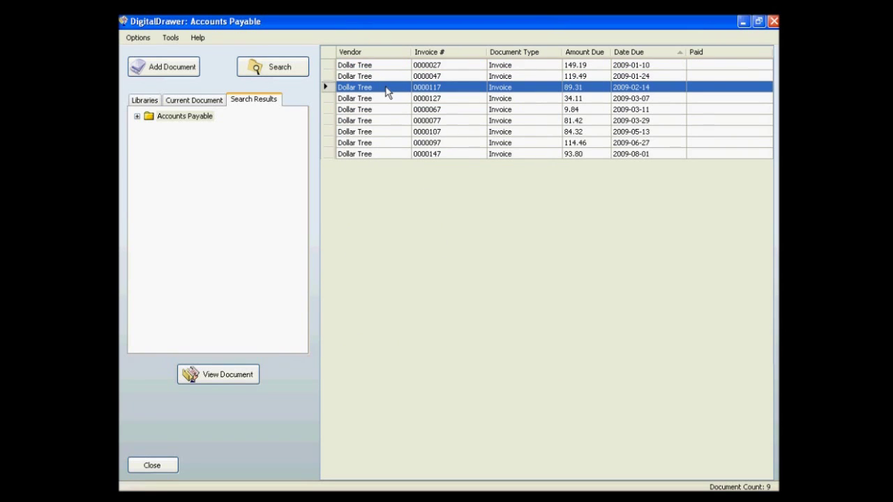
{"action": "double_click", "coordinate": [385, 88]}
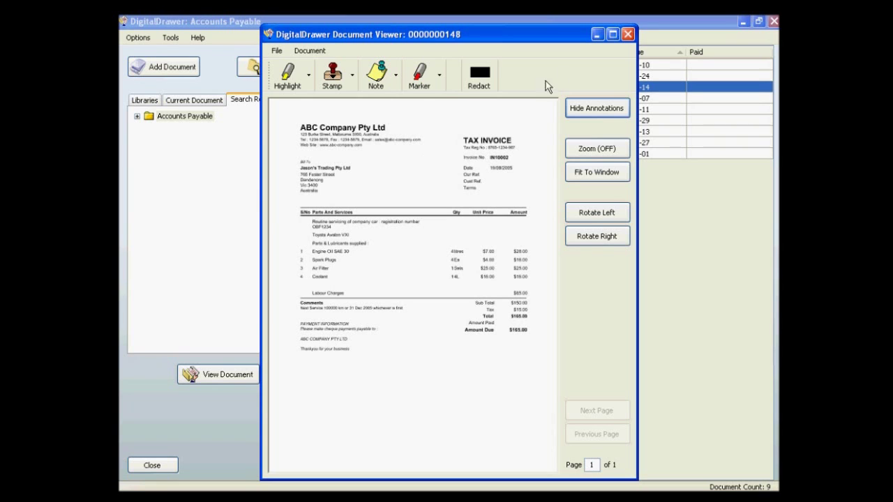
{"action": "left_click", "coordinate": [611, 35]}
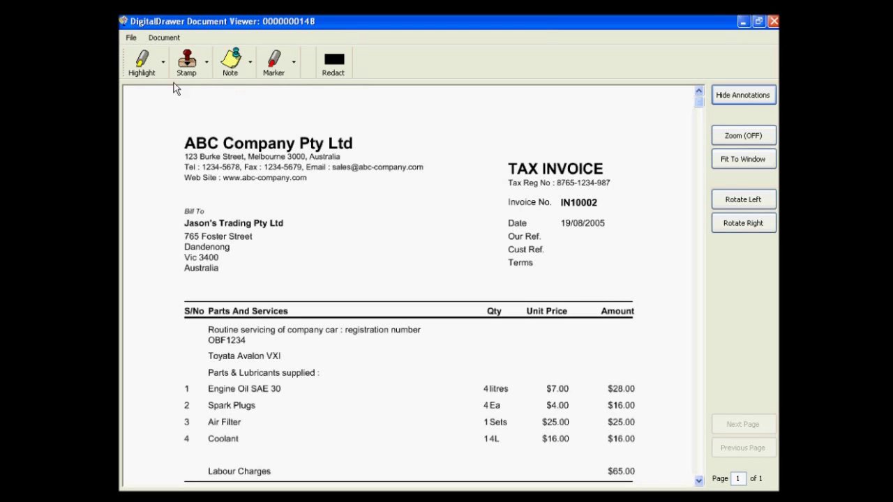
Step: Highlight the Amount Due figure on the invoice in yellow
{"action": "left_click", "coordinate": [144, 66]}
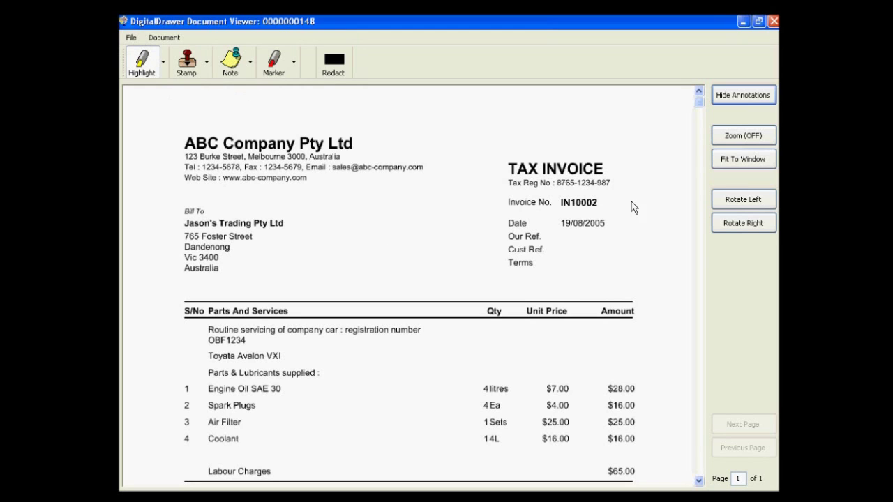
{"action": "scroll", "coordinate": [696, 136], "scroll_direction": "down", "scroll_amount": 3}
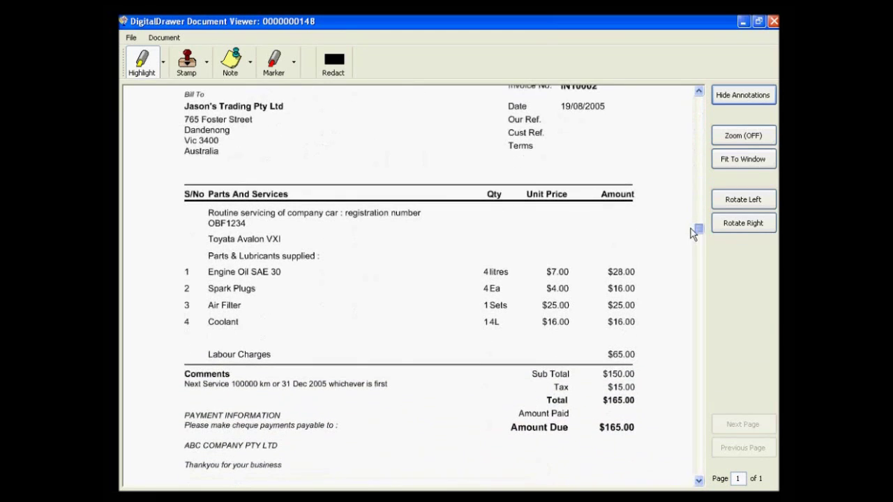
{"action": "left_click_drag", "start_coordinate": [587, 415], "coordinate": [644, 437]}
{"action": "left_click", "coordinate": [437, 332]}
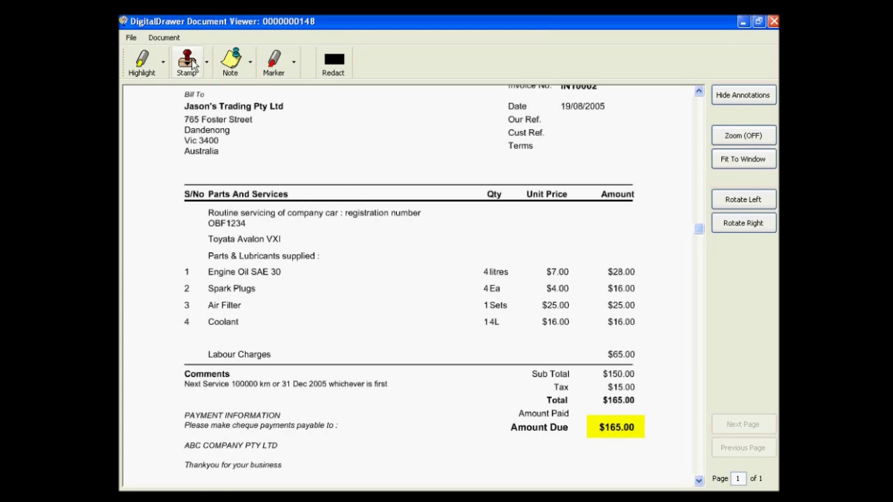
Step: Stamp the invoice with the Confidential stamp and position it beside the end of the Bill To address, above the line-item table
{"action": "left_click", "coordinate": [195, 72]}
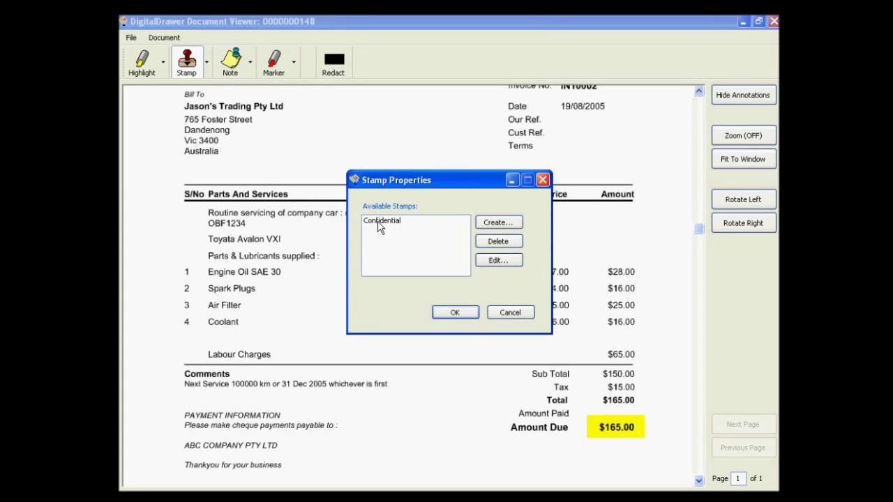
{"action": "left_click", "coordinate": [378, 223]}
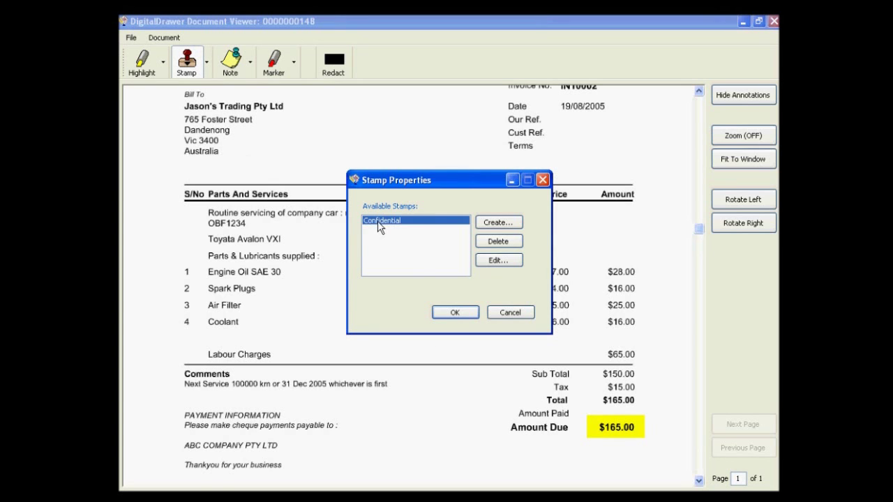
{"action": "left_click", "coordinate": [452, 314]}
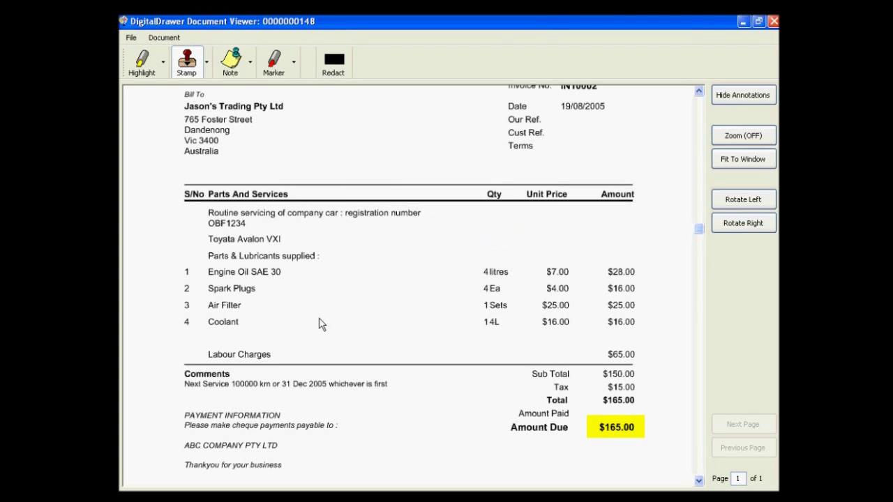
{"action": "left_click", "coordinate": [240, 171]}
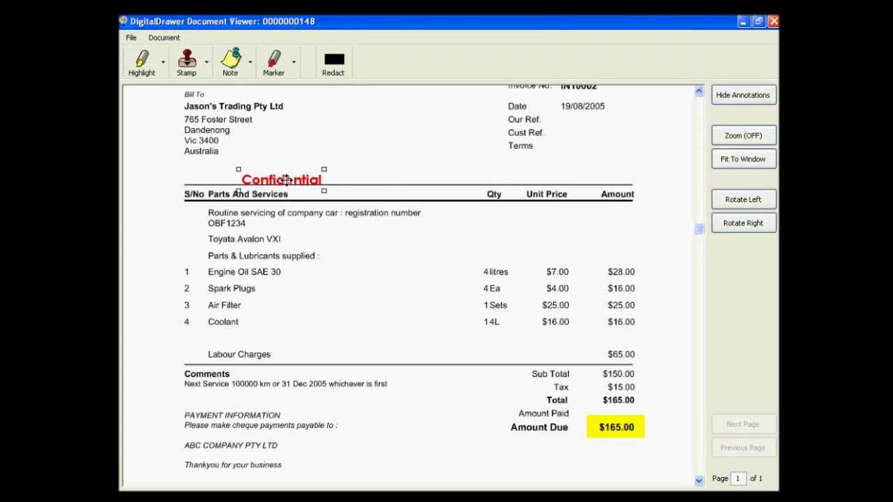
{"action": "left_click_drag", "start_coordinate": [282, 178], "coordinate": [298, 163]}
{"action": "left_click", "coordinate": [324, 195]}
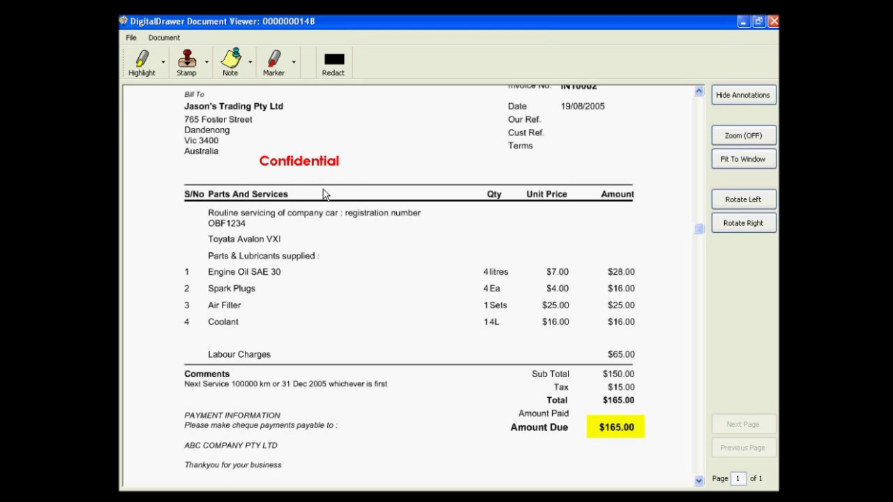
Step: Add a note reading "Pay this invoice ASAP" in the blank area between the Bill To address and the invoice details
{"action": "left_click", "coordinate": [237, 67]}
{"action": "left_click_drag", "start_coordinate": [375, 106], "coordinate": [568, 186]}
{"action": "type", "text": "Pay t"}
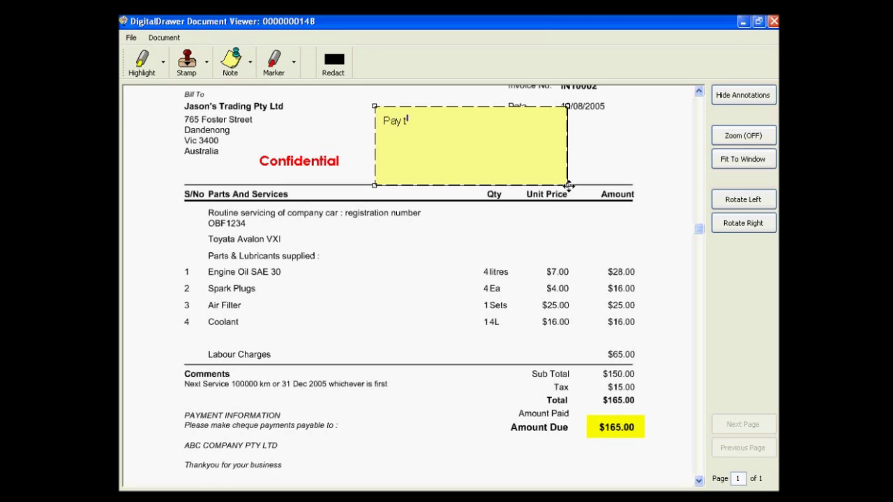
{"action": "type", "text": "his inivoo"}
{"action": "key", "text": "BackSpace"}
{"action": "type", "text": "ice ASAP"}
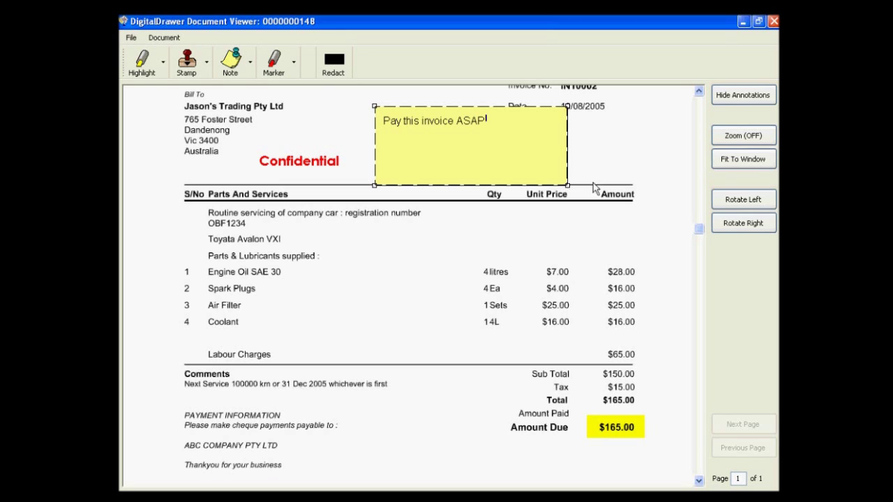
Step: Shrink the note to fit its text and move it closer to the Bill To address, clear of the invoice date
{"action": "left_click", "coordinate": [558, 174]}
{"action": "left_click_drag", "start_coordinate": [567, 185], "coordinate": [510, 145]}
{"action": "left_click_drag", "start_coordinate": [456, 123], "coordinate": [398, 115]}
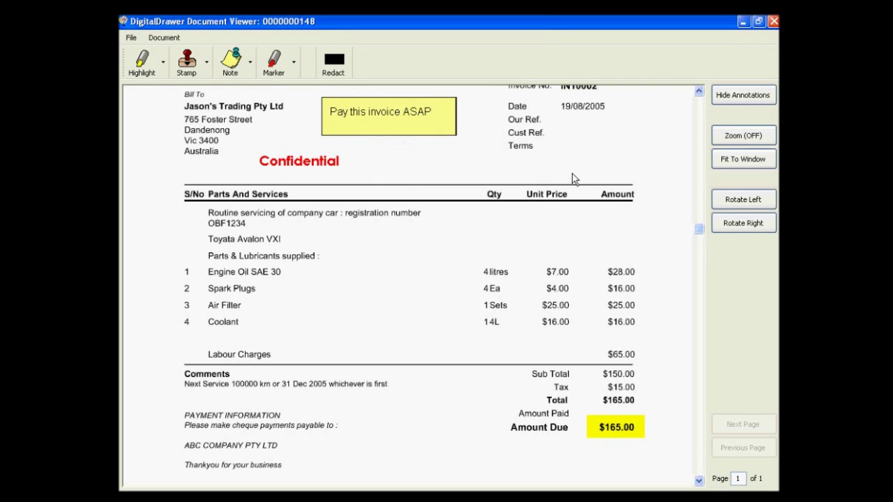
Step: Redact the company name in the invoice's Bill To block
{"action": "left_click_drag", "start_coordinate": [700, 232], "coordinate": [699, 162]}
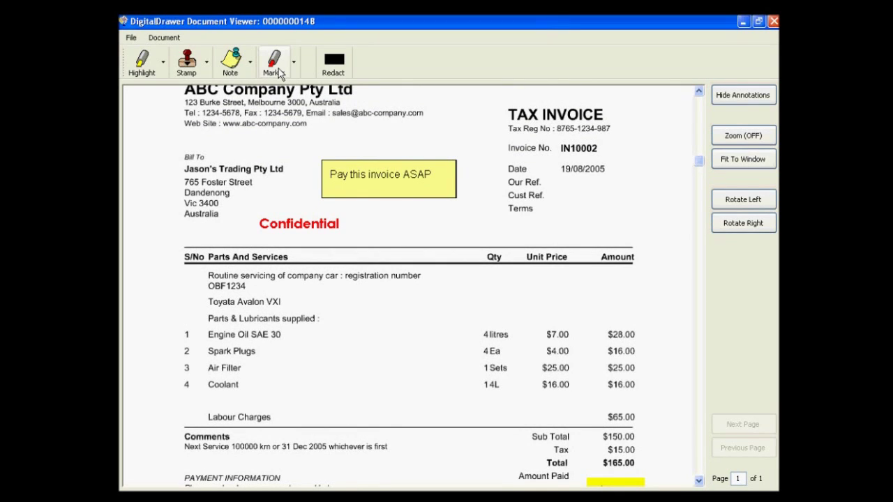
{"action": "left_click", "coordinate": [335, 70]}
{"action": "left_click_drag", "start_coordinate": [178, 163], "coordinate": [289, 176]}
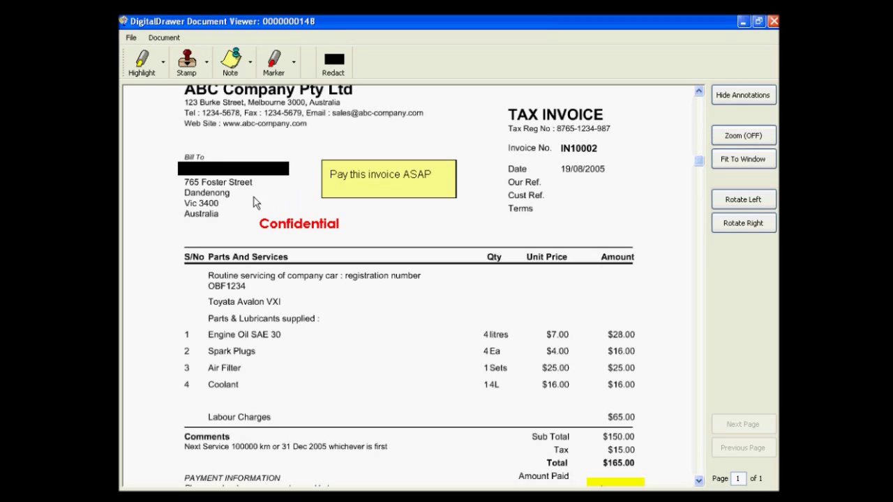
Step: Examine the annotation options for printing the document, select With Annotations and Redactions, and cancel the print
{"action": "left_click", "coordinate": [131, 38]}
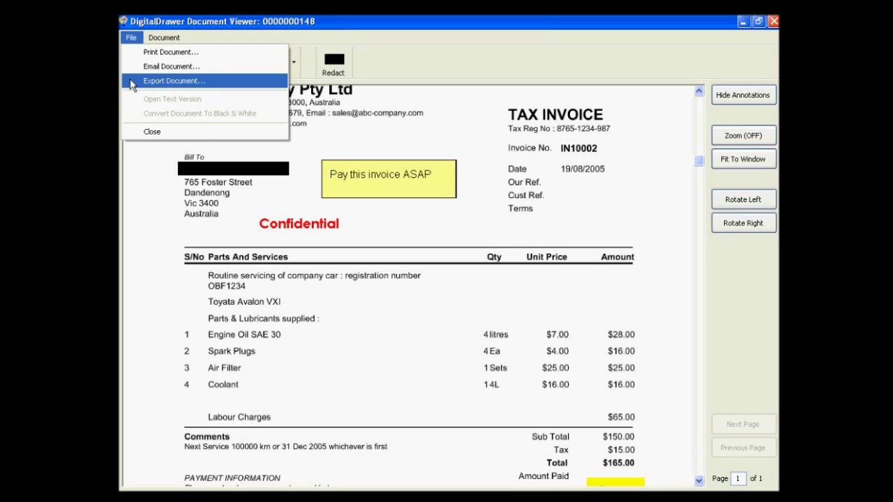
{"action": "left_click", "coordinate": [138, 53]}
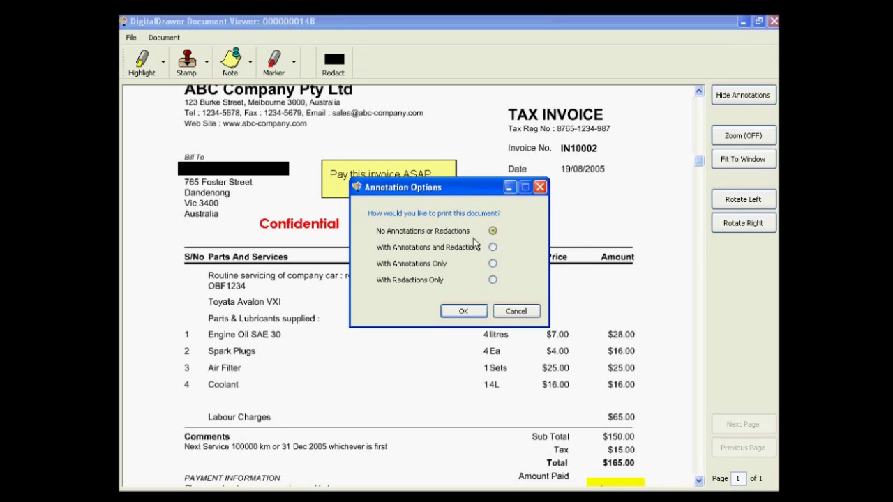
{"action": "left_click", "coordinate": [493, 248]}
{"action": "left_click", "coordinate": [514, 312]}
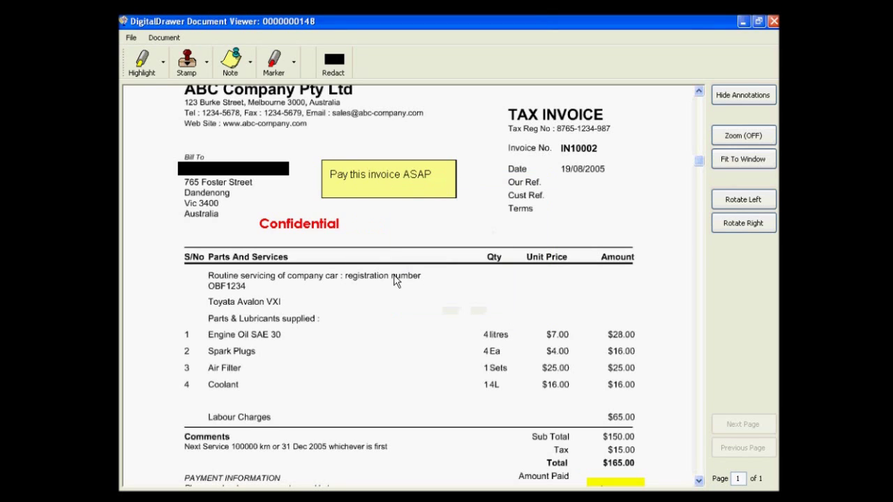
Step: Examine the options for inserting pages into the document without choosing one
{"action": "left_click", "coordinate": [156, 35]}
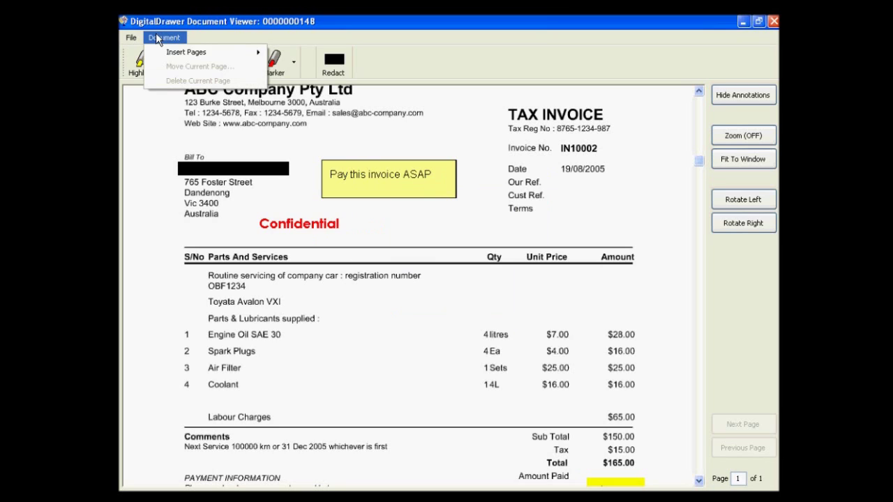
{"action": "mouse_move", "coordinate": [154, 52]}
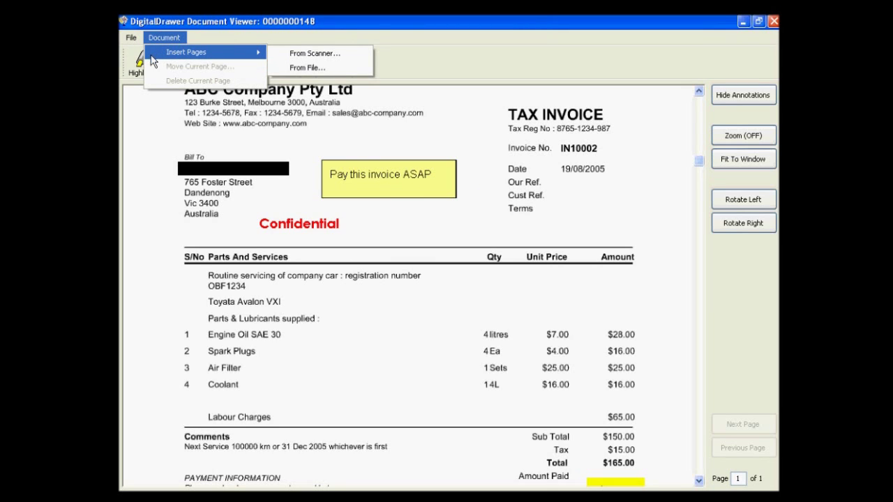
{"action": "left_click", "coordinate": [145, 119]}
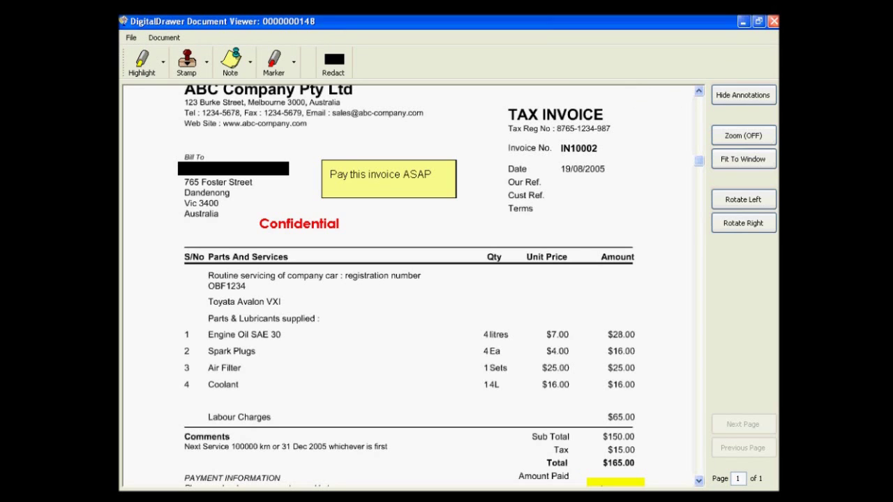
Step: Close the document viewer and turn on Edit Mode for the Accounts Payable documents
{"action": "left_click", "coordinate": [772, 21]}
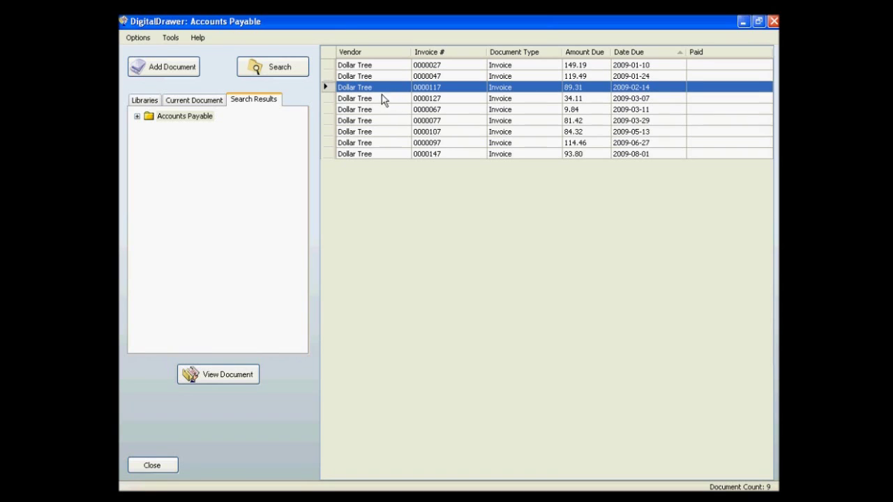
{"action": "left_click", "coordinate": [169, 39]}
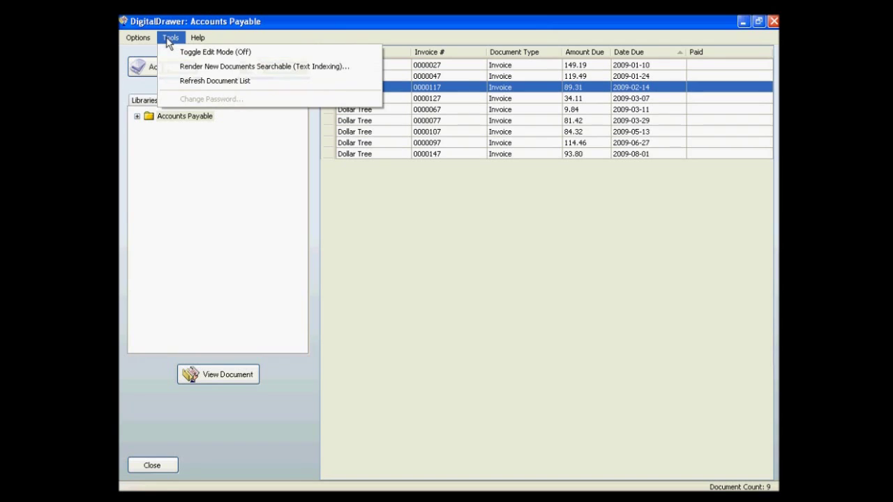
{"action": "left_click", "coordinate": [170, 56]}
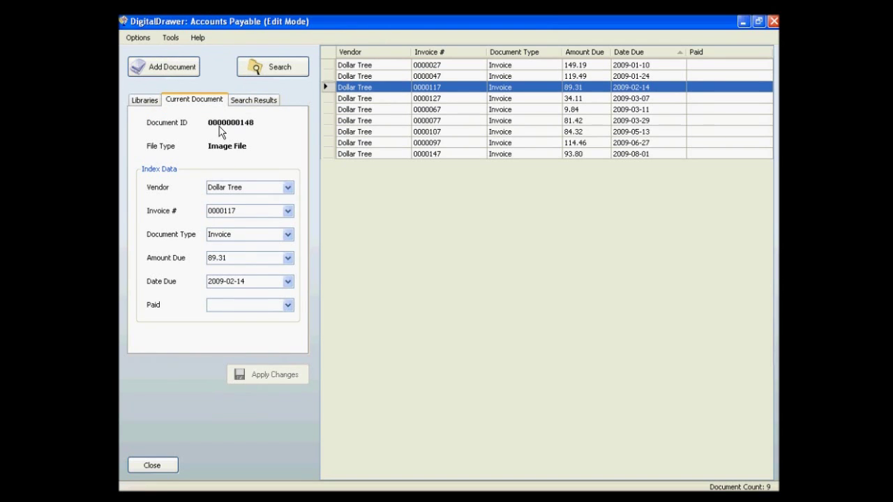
Step: Set the Paid field of the invoice due 2009-02-14 to Paid, apply the changes, and turn Edit Mode off
{"action": "left_click", "coordinate": [286, 306]}
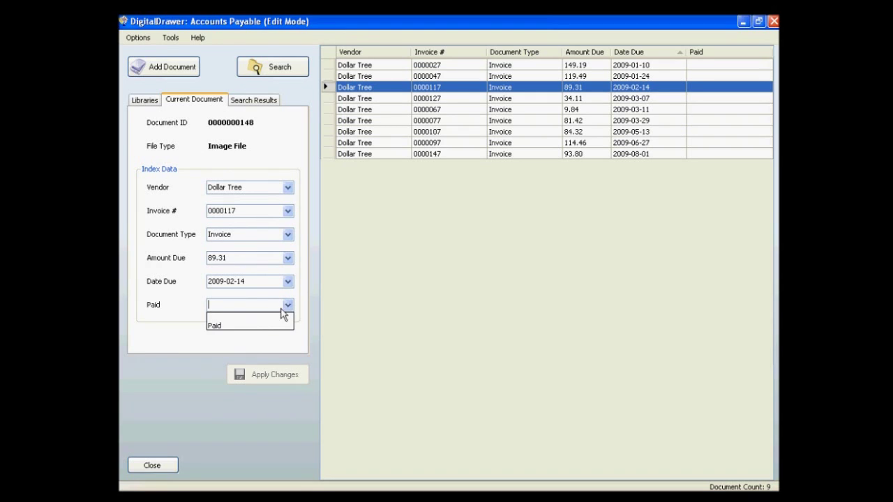
{"action": "left_click", "coordinate": [267, 324]}
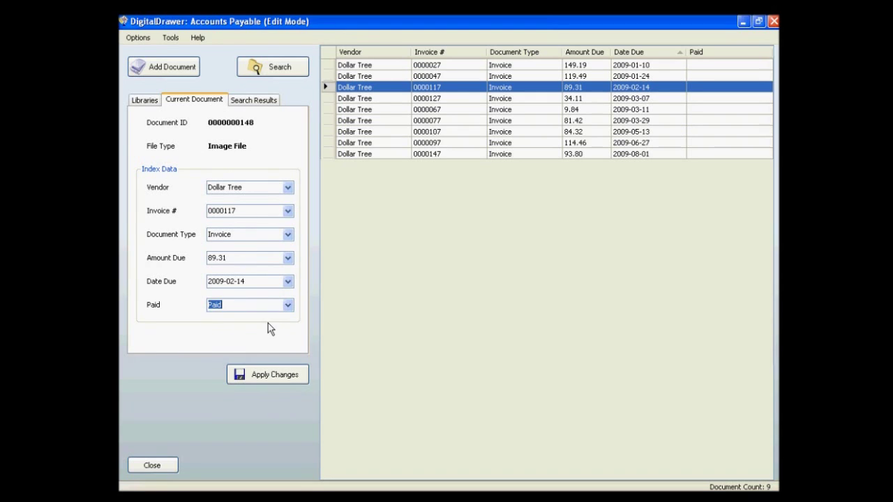
{"action": "left_click", "coordinate": [266, 376]}
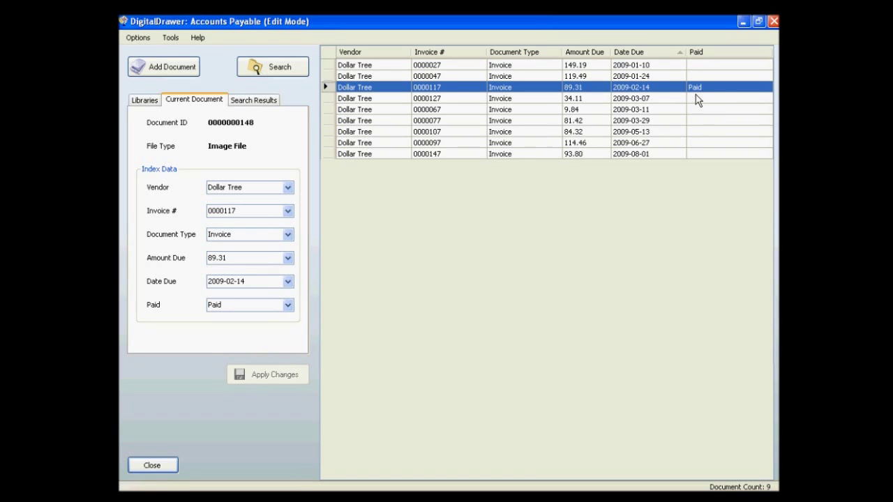
{"action": "left_click", "coordinate": [170, 37]}
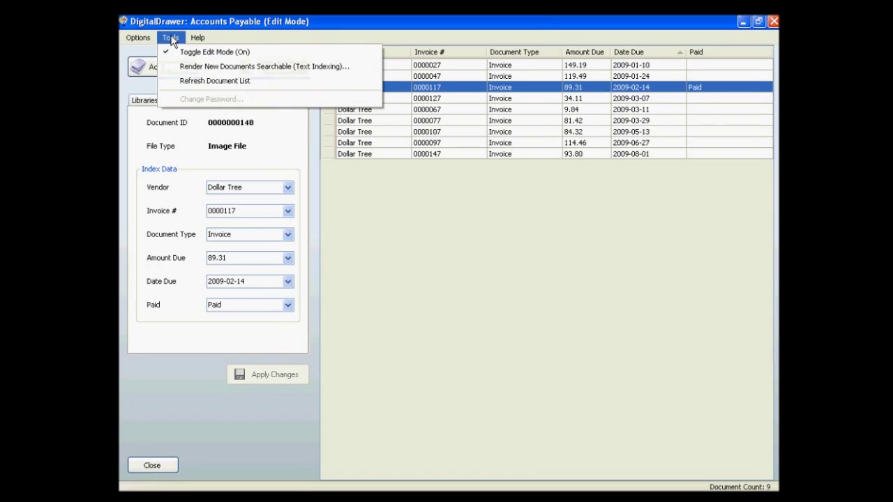
{"action": "left_click", "coordinate": [176, 53]}
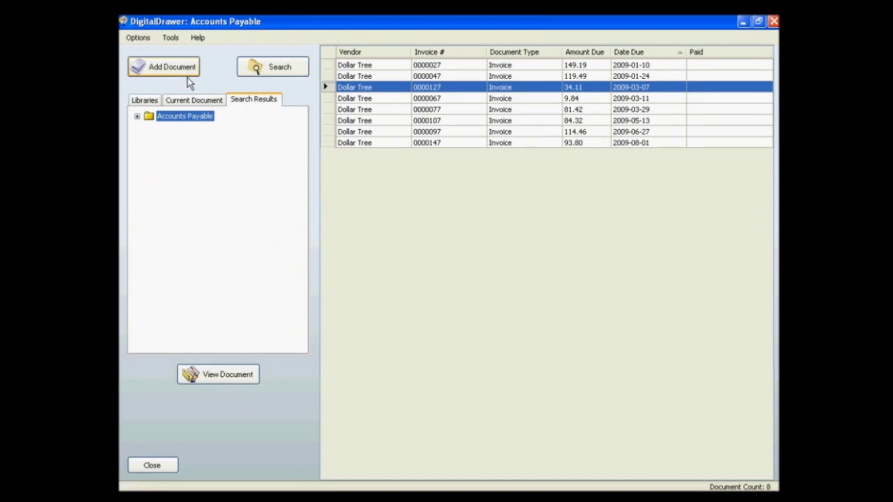
Step: Add the invoices due 2009-03-29 and 2009-05-13 to the selection and examine the actions available for multiple selected documents
{"action": "left_click", "coordinate": [366, 110], "text": "ctrl"}
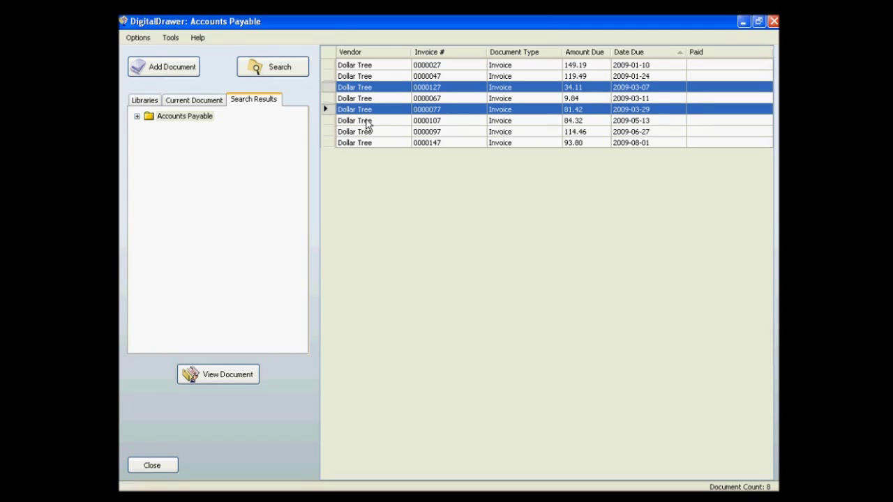
{"action": "left_click", "coordinate": [368, 120], "text": "ctrl"}
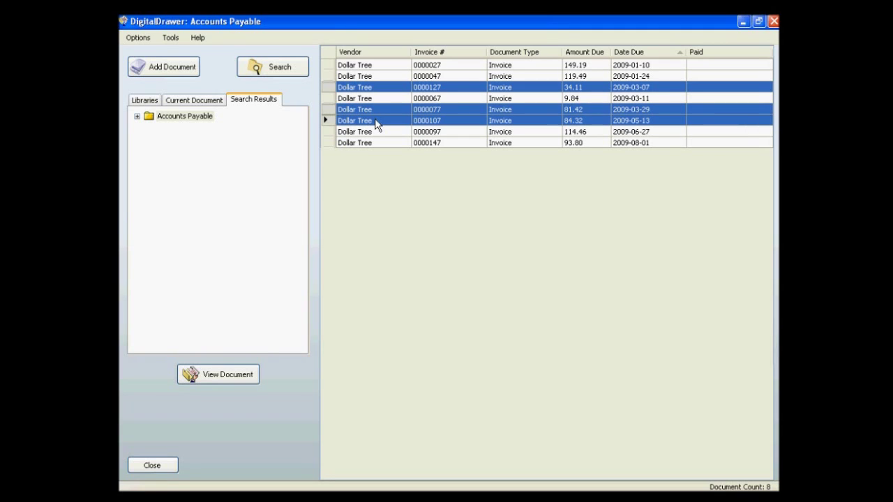
{"action": "right_click", "coordinate": [376, 125]}
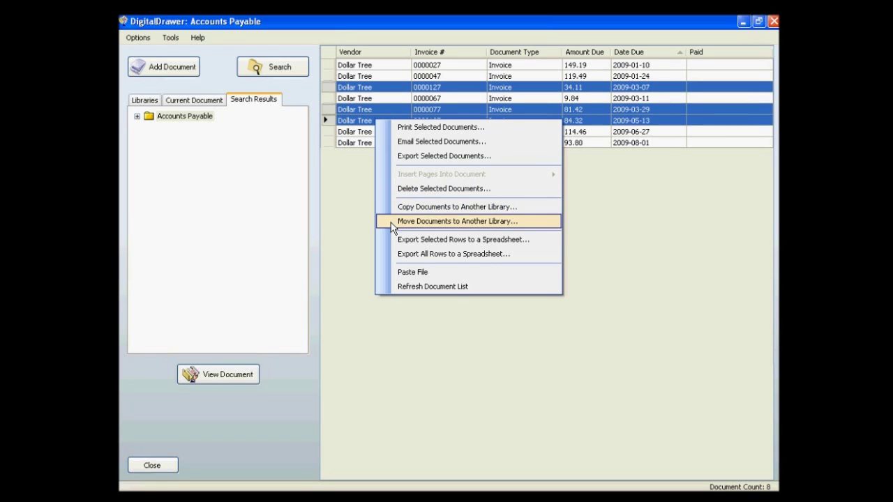
{"action": "left_click", "coordinate": [308, 100]}
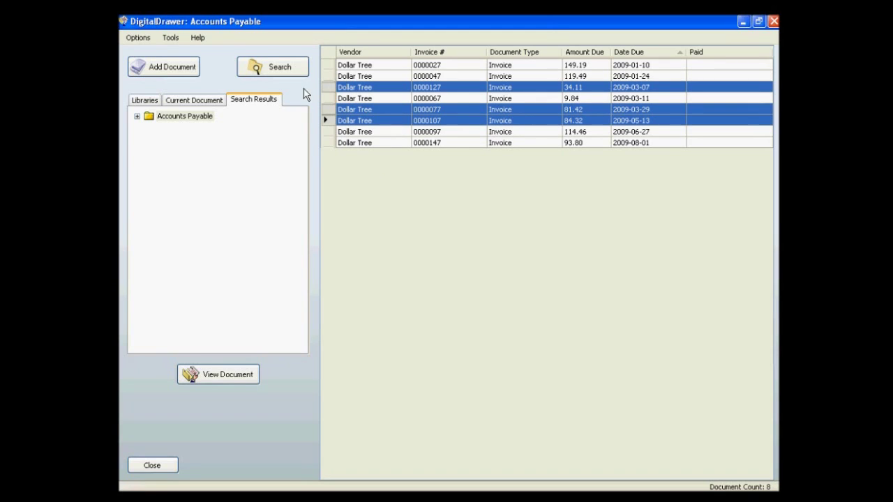
Step: Open the DigitalDrawer Help and maximize its window
{"action": "left_click", "coordinate": [198, 39]}
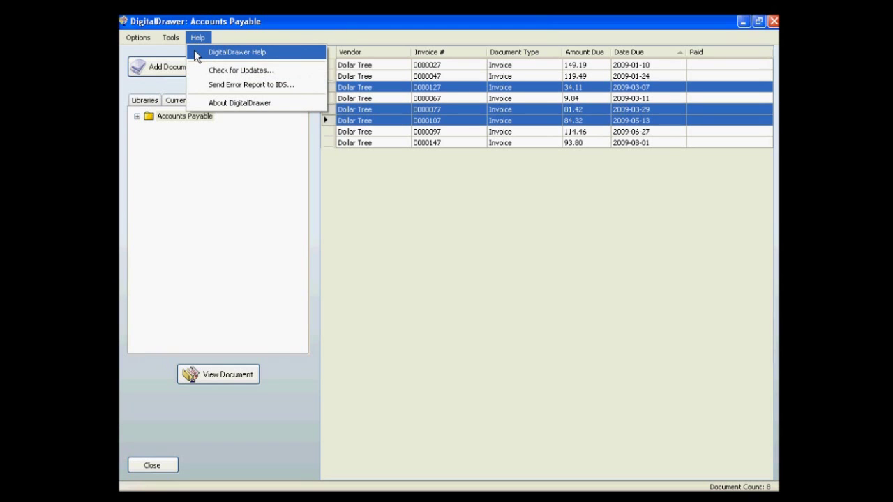
{"action": "left_click", "coordinate": [209, 52]}
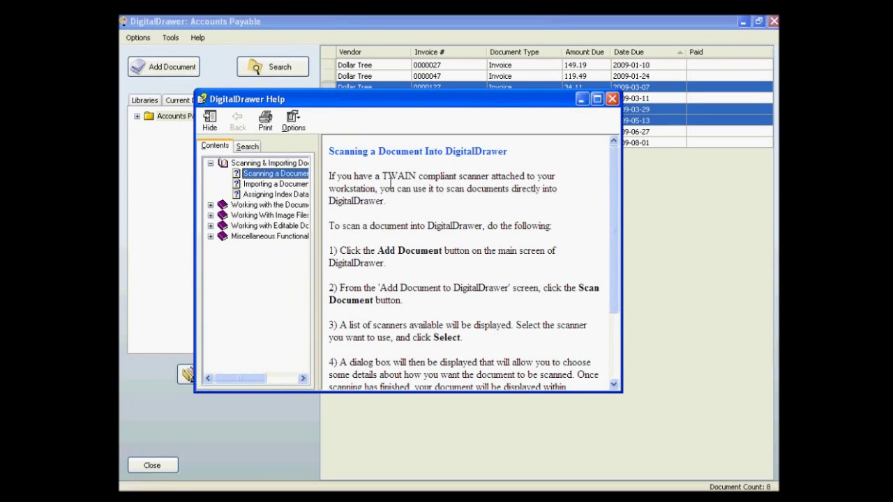
{"action": "left_click", "coordinate": [596, 99]}
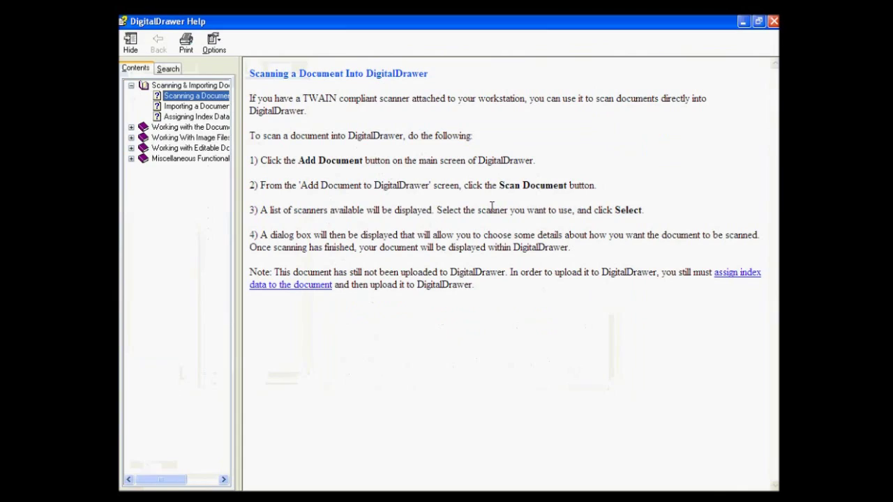